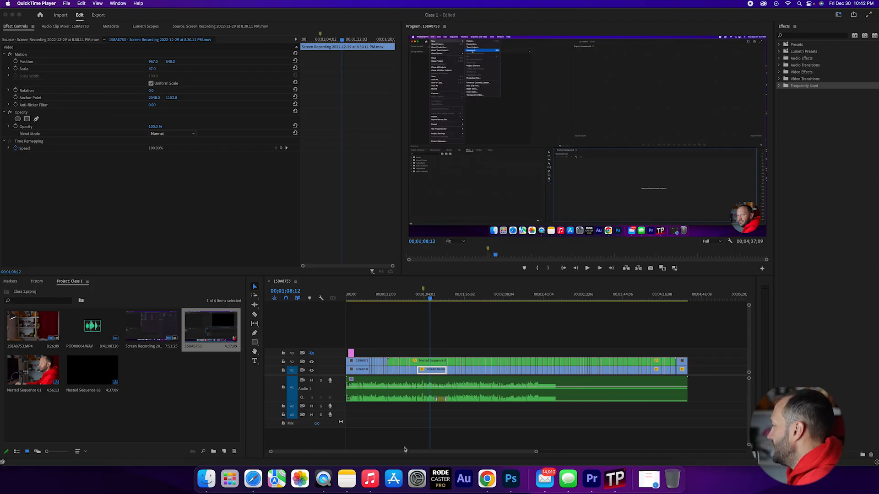
Nest the webcam overlay clip on track V2 at the playhead, keeping the suggested sequence name.
click(430, 372)
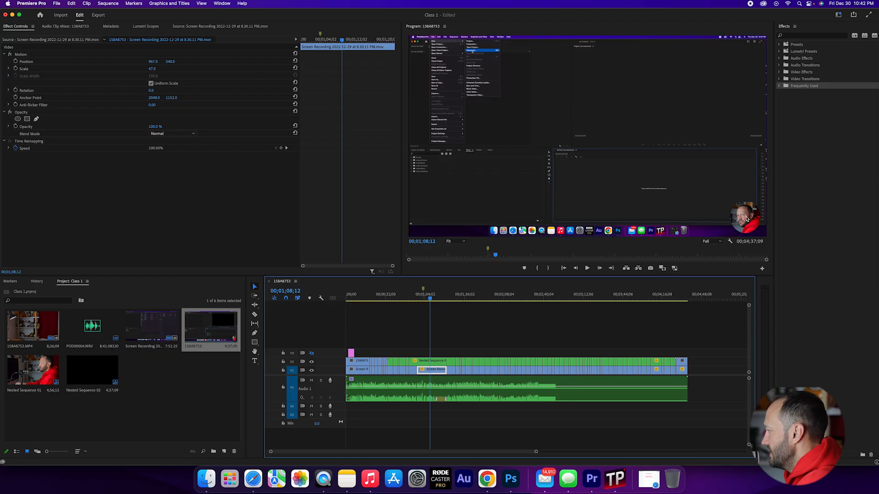
click(426, 362)
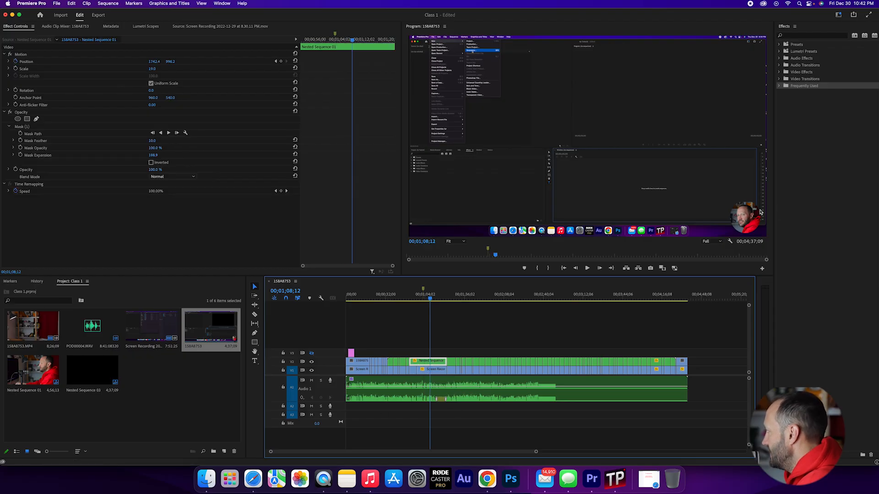
click(429, 371)
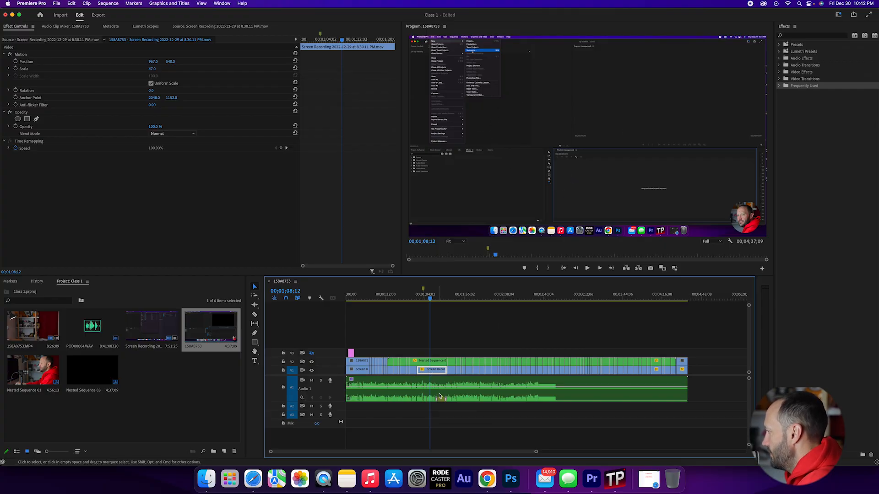
click(429, 363)
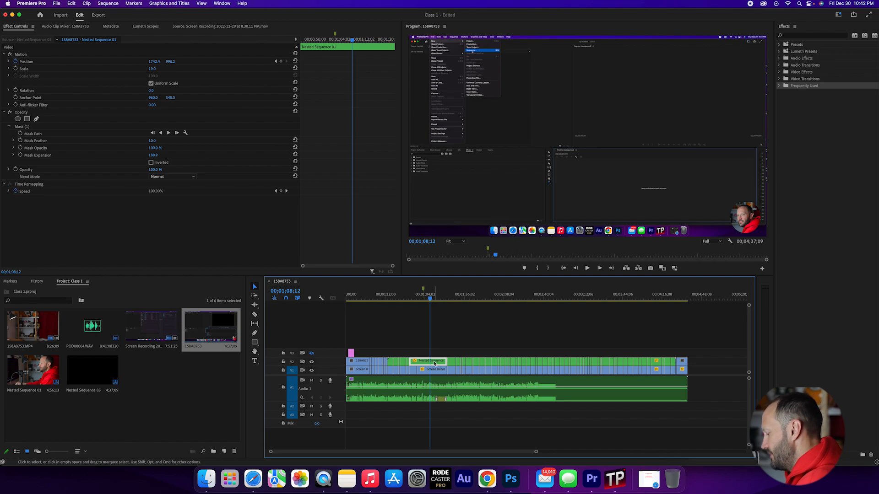
right_click(433, 363)
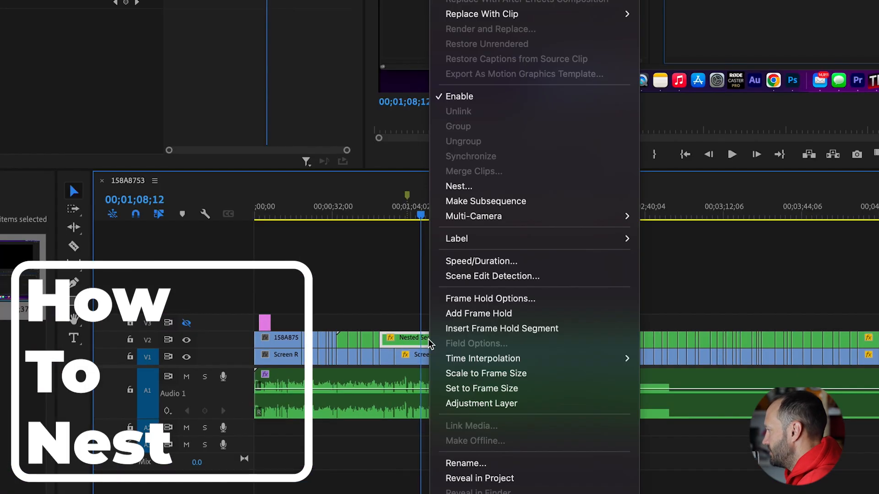
click(476, 186)
key(Return)
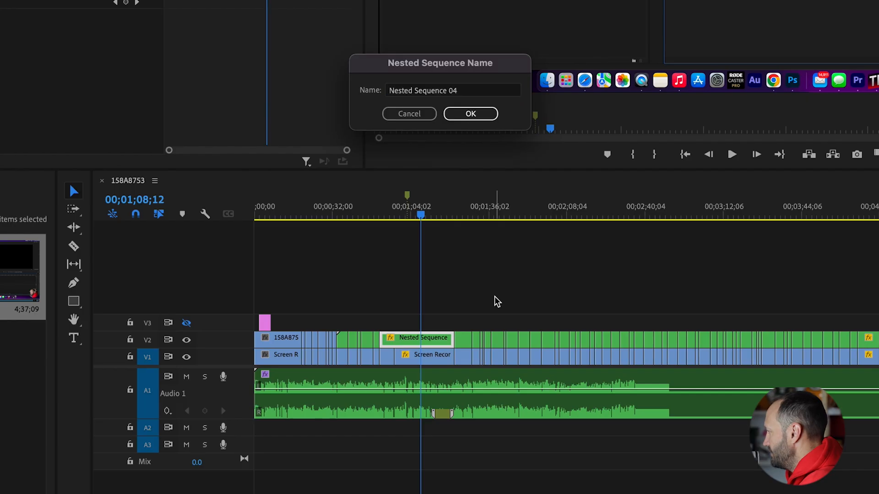
click(421, 343)
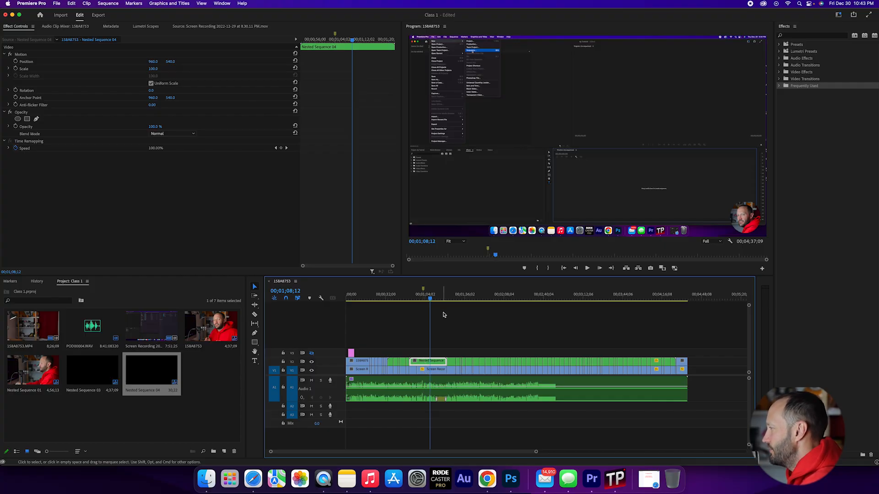
Select the nested webcam clip on V2 and place the playhead at its start, 00;00;51;12.
drag(431, 298, 412, 300)
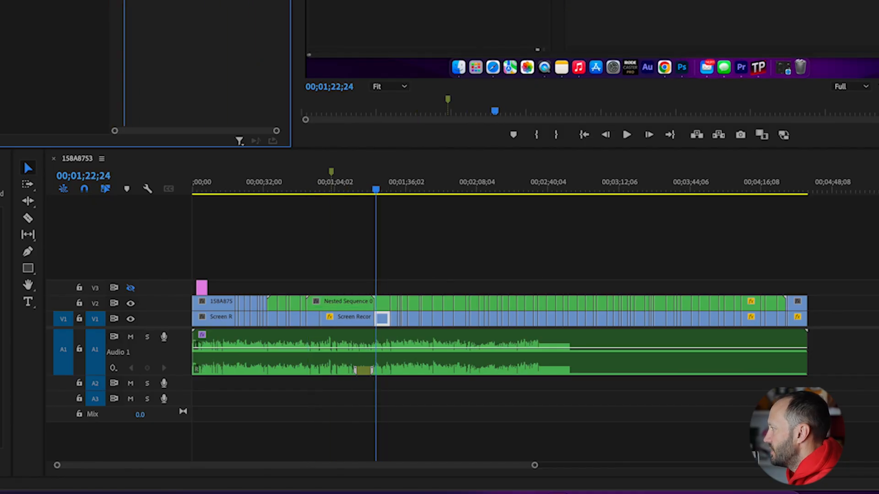
click(360, 301)
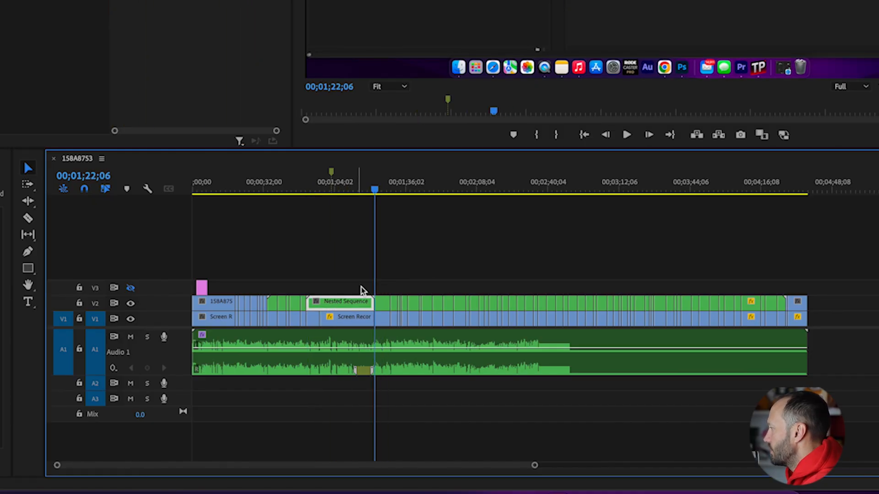
drag(374, 189, 307, 192)
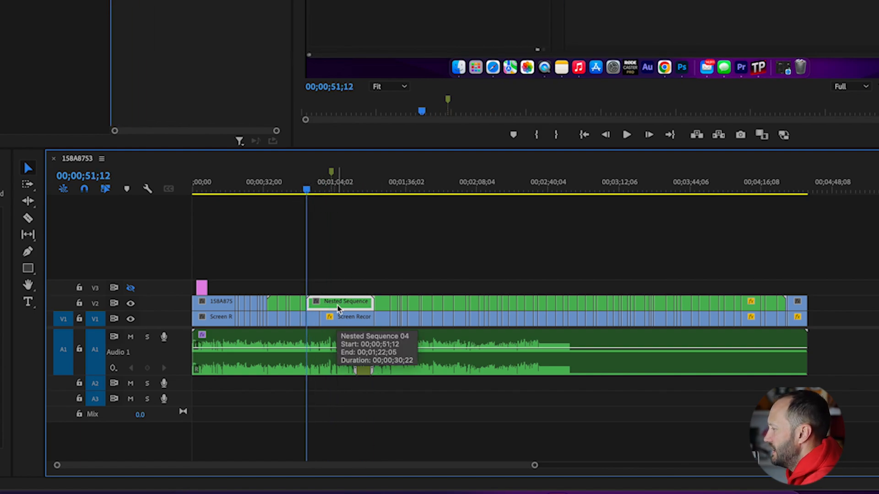
key(Down)
key(Up)
key(Down)
key(Down)
key(Up)
key(Up)
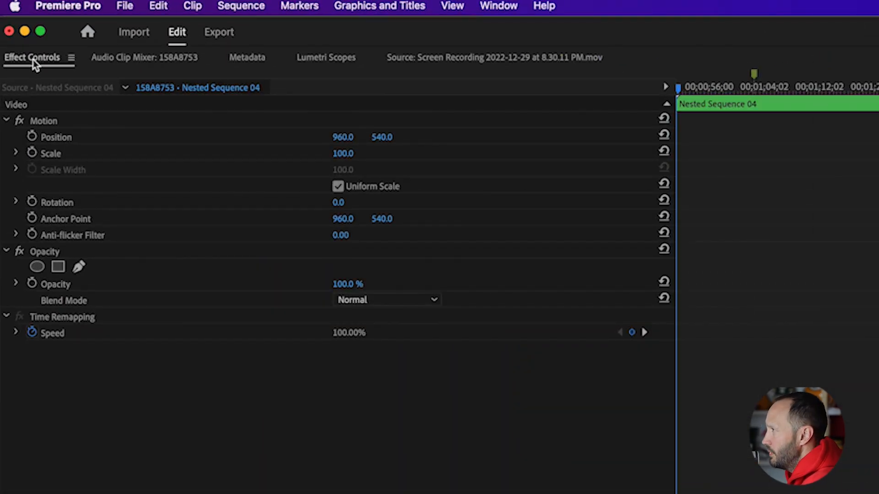
Display the nested clip's Effect Controls and try lowering its opacity before restoring it to 100%.
click(498, 6)
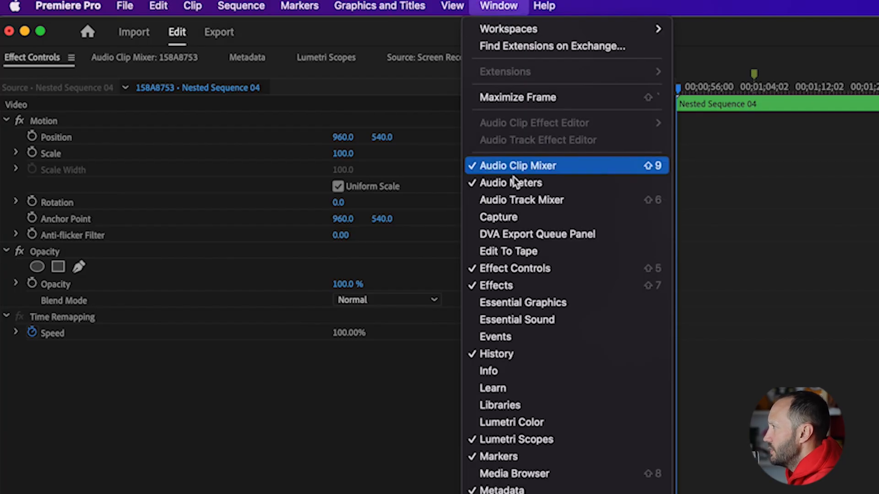
click(506, 268)
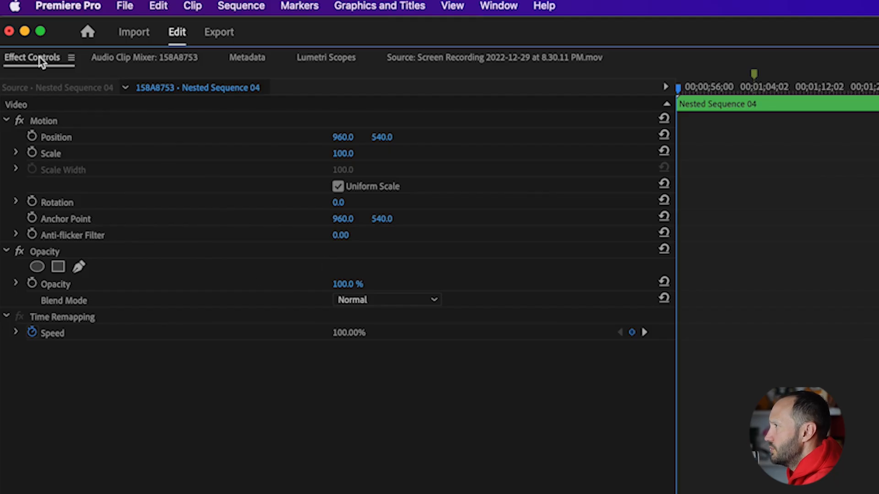
mouse_move(43, 64)
mouse_down()
mouse_move(269, 74)
mouse_move(55, 72)
mouse_up()
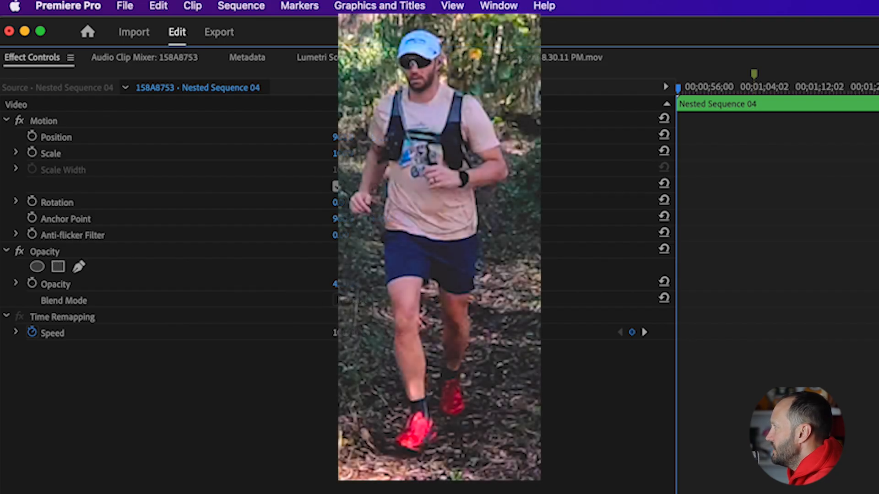
mouse_move(349, 284)
mouse_down()
mouse_move(306, 284)
mouse_move(348, 284)
mouse_up()
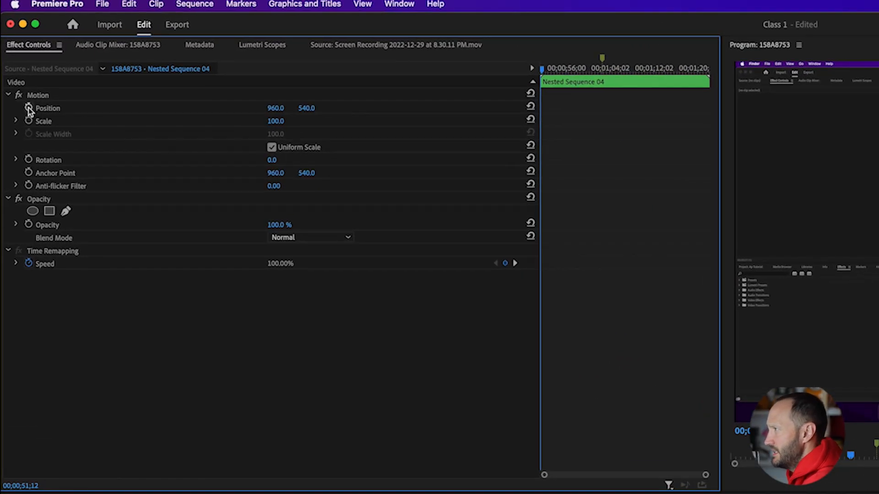
Enable Position keyframing at the nested clip's start, try shifting the keyframe, and return it to the first frame.
click(28, 108)
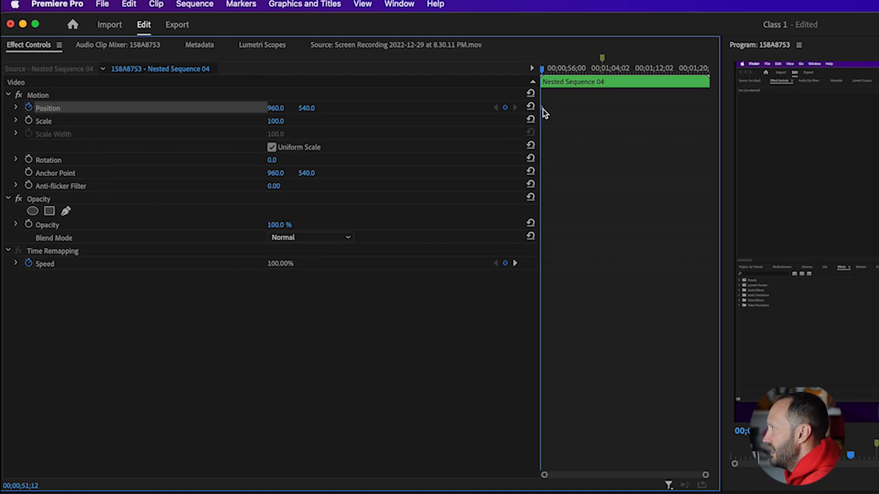
drag(705, 475, 593, 475)
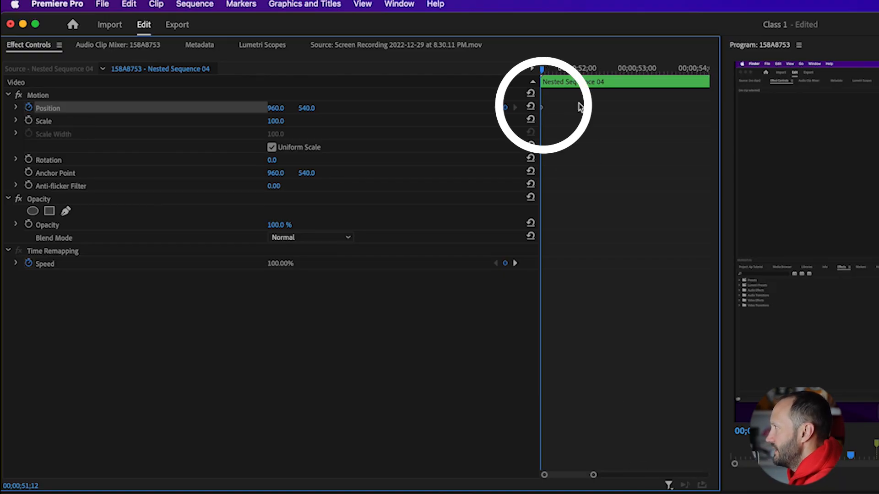
drag(543, 107, 590, 114)
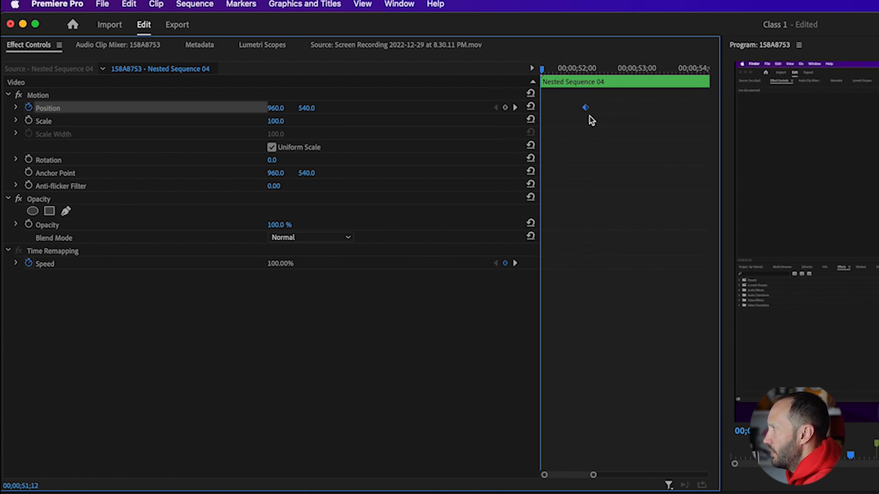
drag(585, 108, 541, 108)
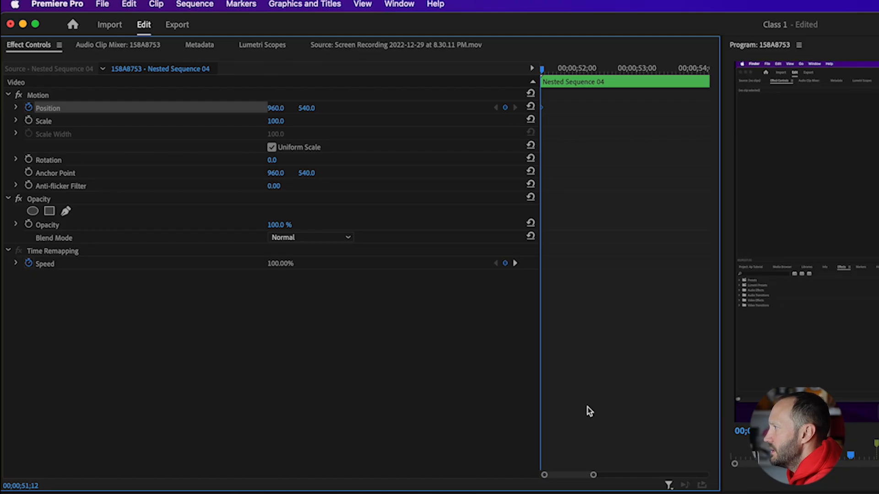
drag(593, 476, 710, 481)
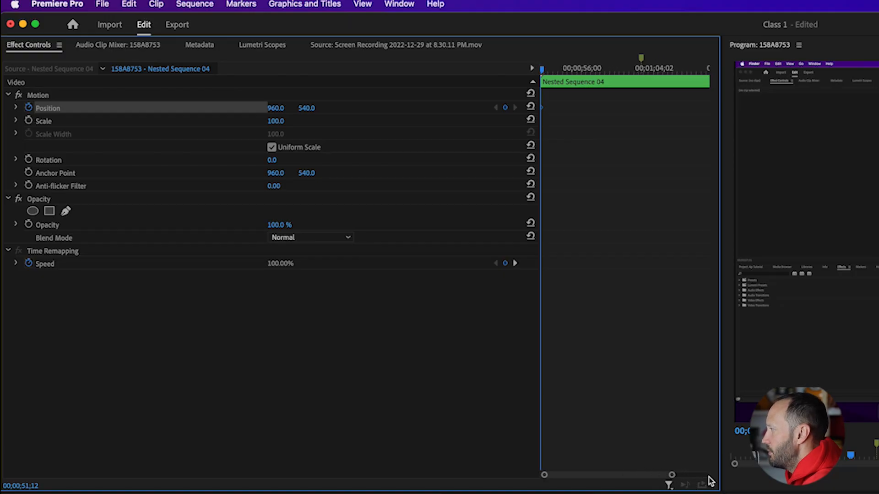
Add a Position keyframe with X at -753 on the nested clip's last frame, 00;01;22;05.
click(595, 69)
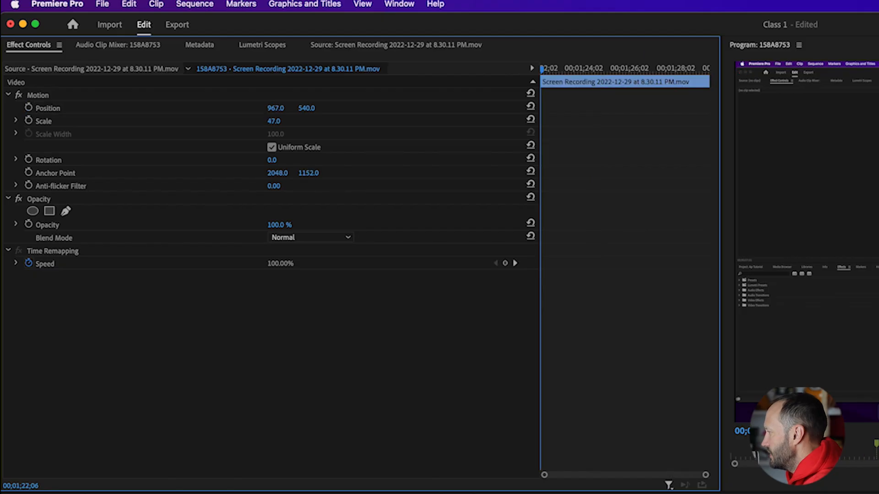
key(Left)
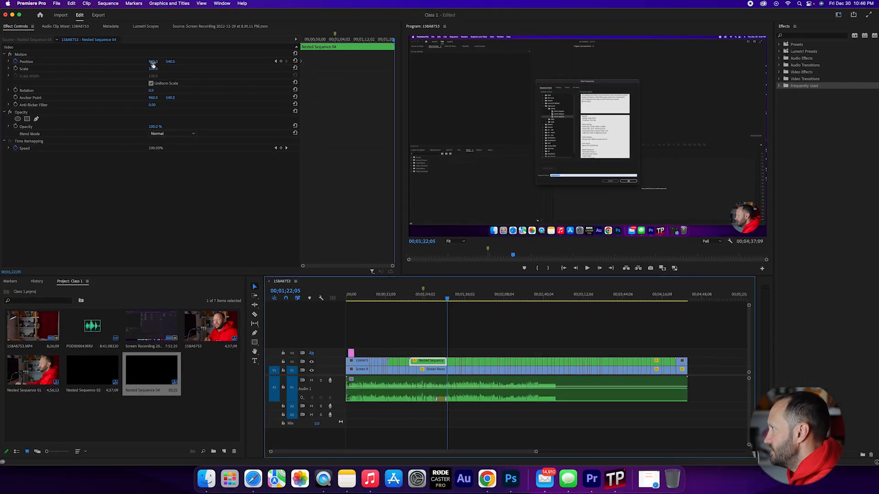
drag(153, 62, 9, 62)
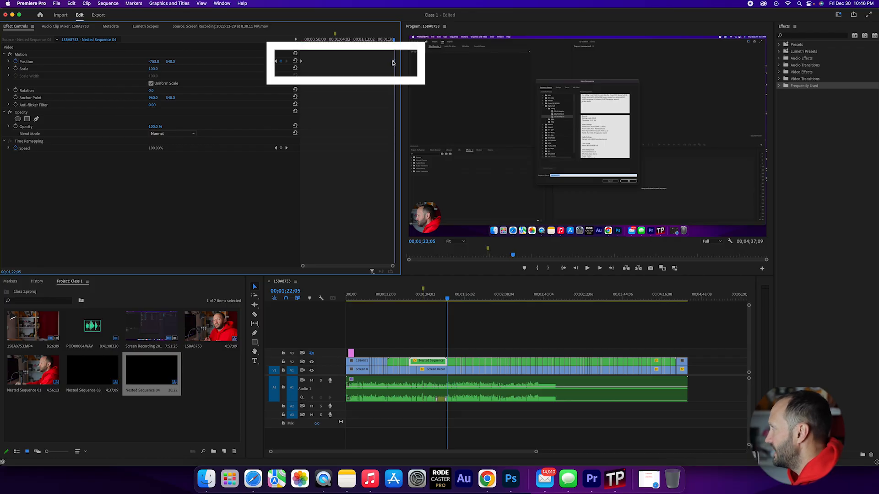
click(309, 62)
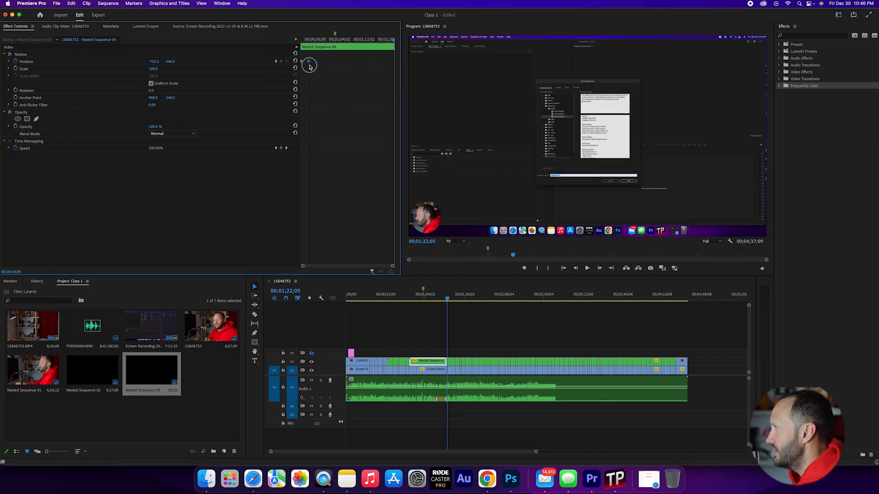
drag(309, 64, 394, 63)
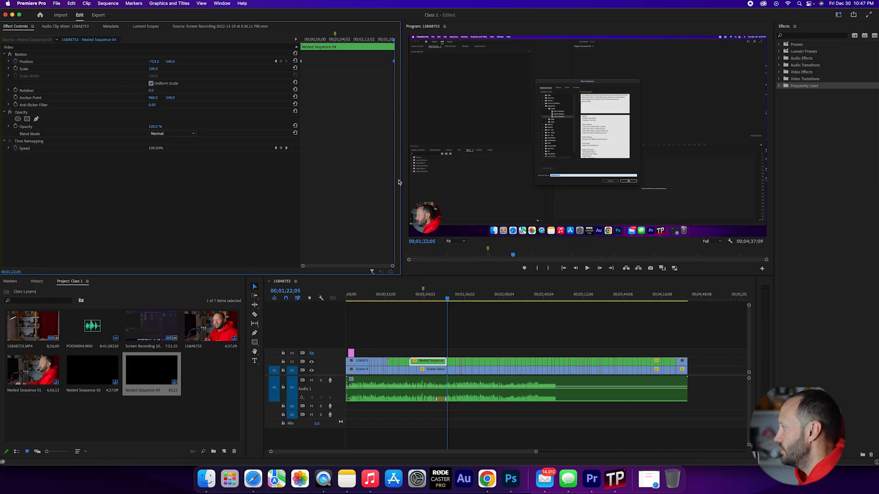
Mute audio track A1 and play the webcam overlay's movement from the nested clip's start.
key(Up)
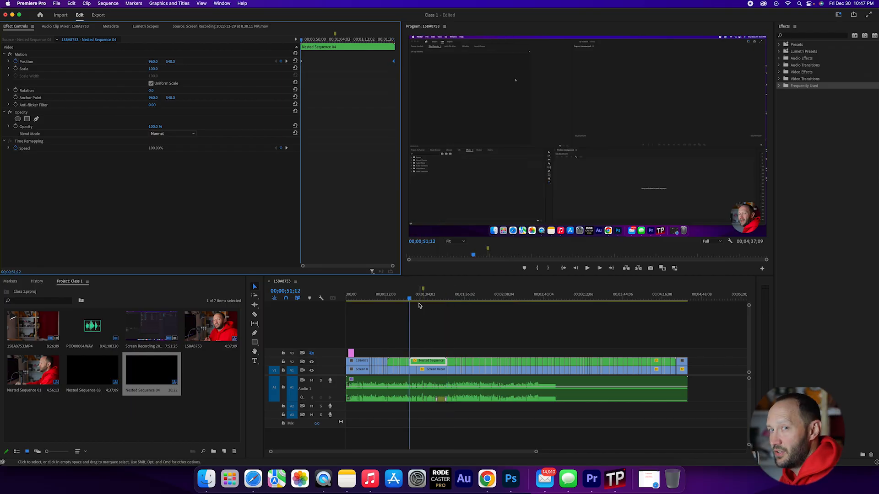
click(311, 380)
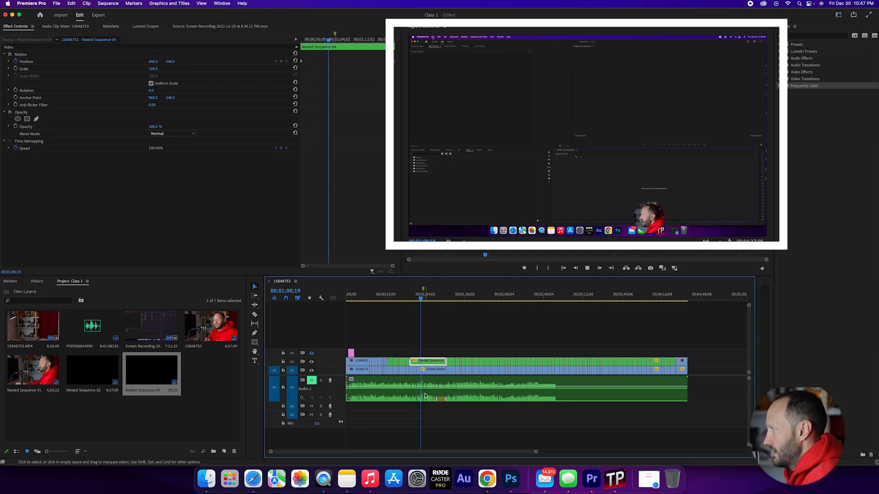
key(space)
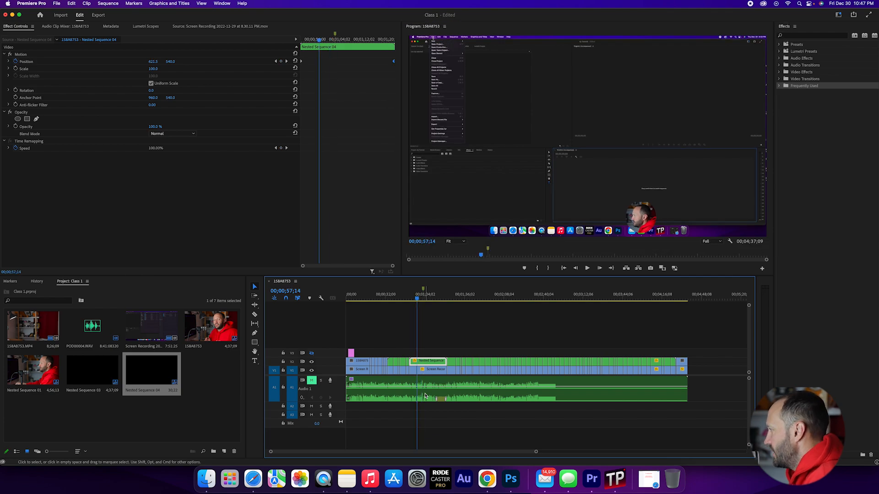
Move the final Position keyframe earlier to about 00;00;57 and play the motion from the nested clip's start.
key(Up)
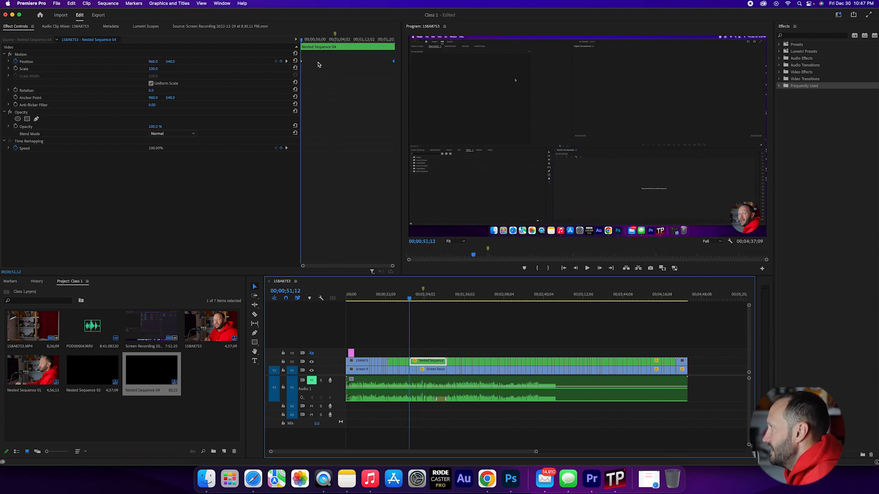
drag(394, 62, 318, 61)
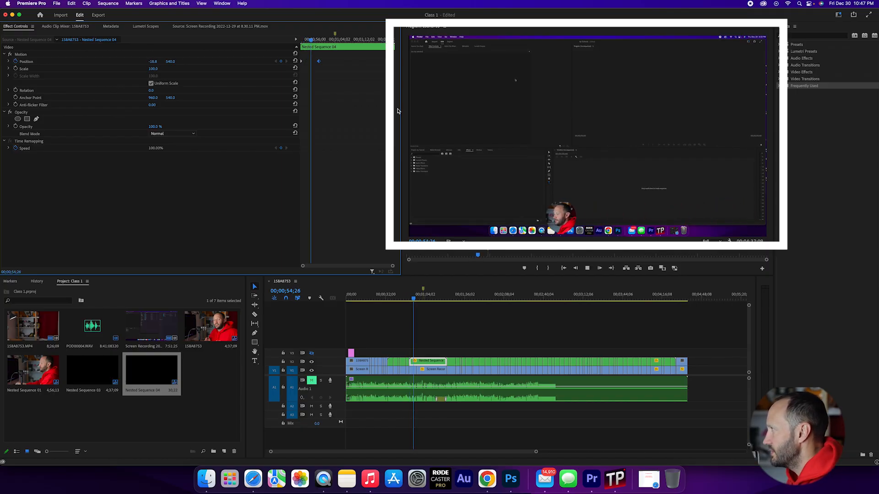
key(space)
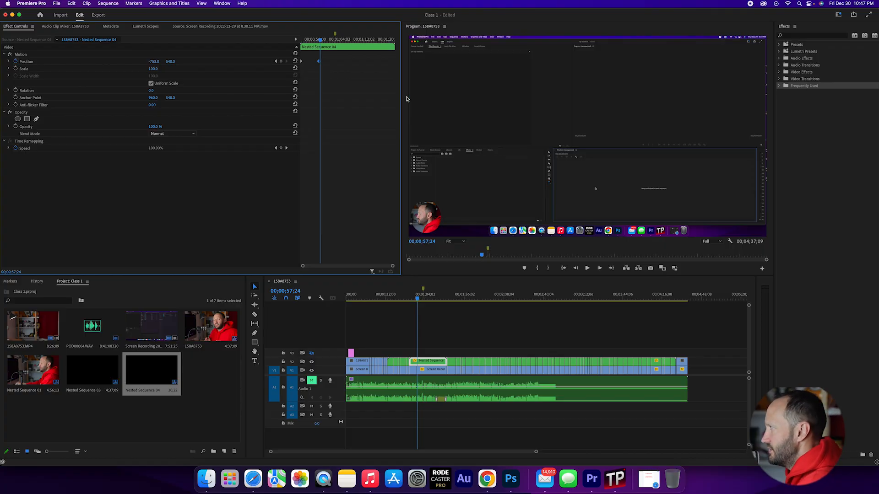
Add Position keyframes that set Y to -329 at 00;01;04;08 and X to 976 at 00;01;11;13.
drag(321, 41, 340, 41)
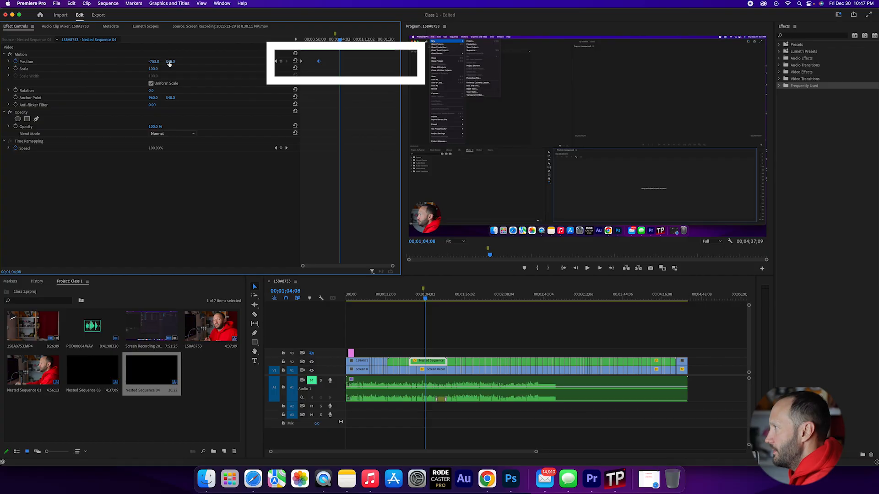
drag(171, 61, 72, 62)
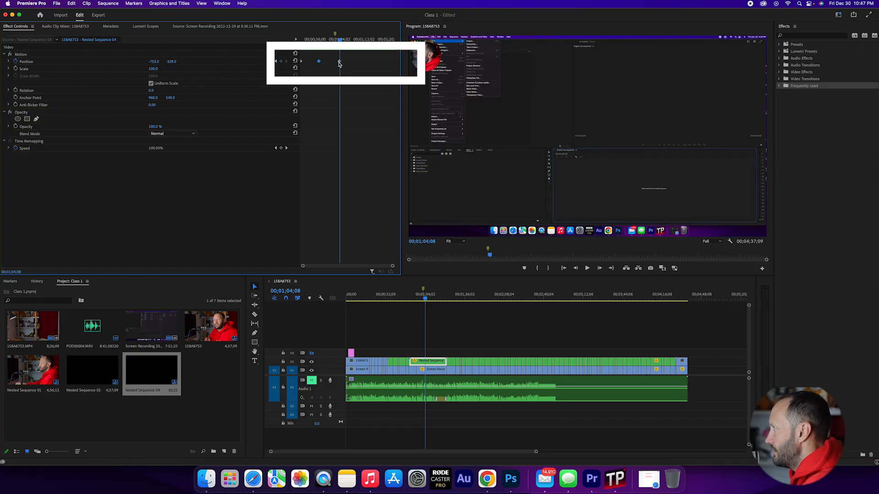
drag(344, 40, 362, 40)
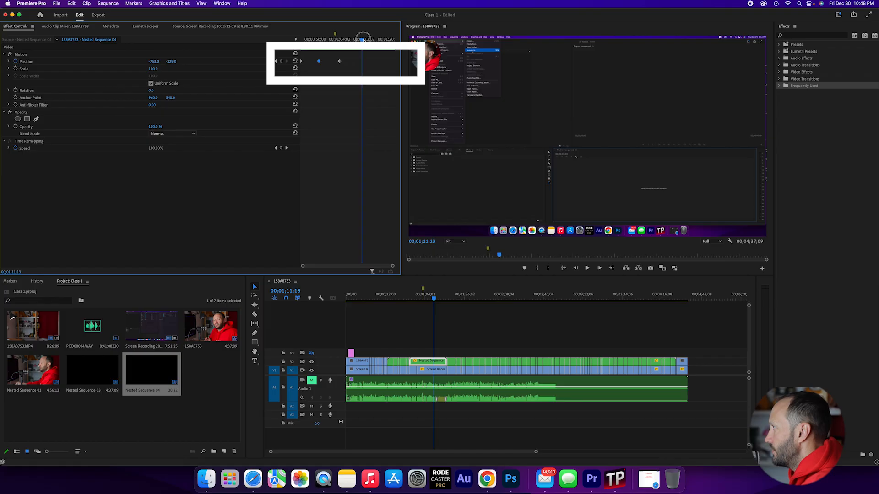
drag(153, 61, 266, 61)
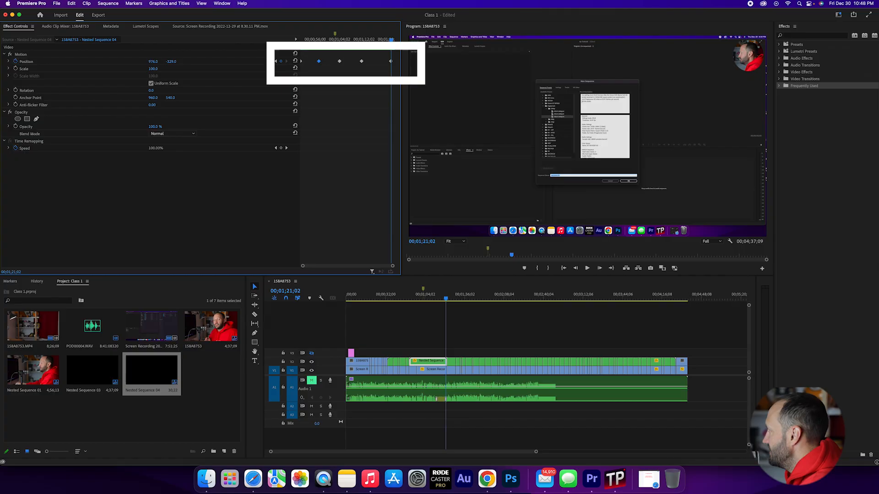
Set the last Position keyframe's Y to 548 at 00;01;21;02 and play the motion from the nested clip's start.
drag(170, 62, 568, 61)
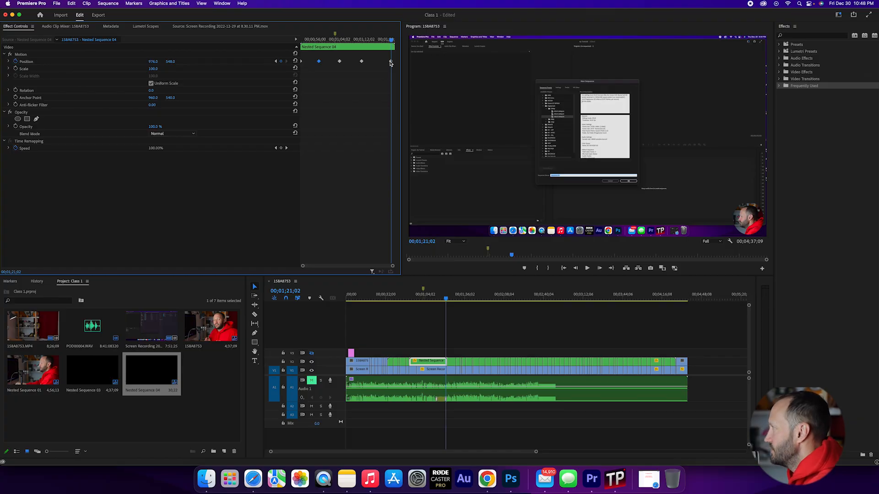
drag(389, 42, 298, 42)
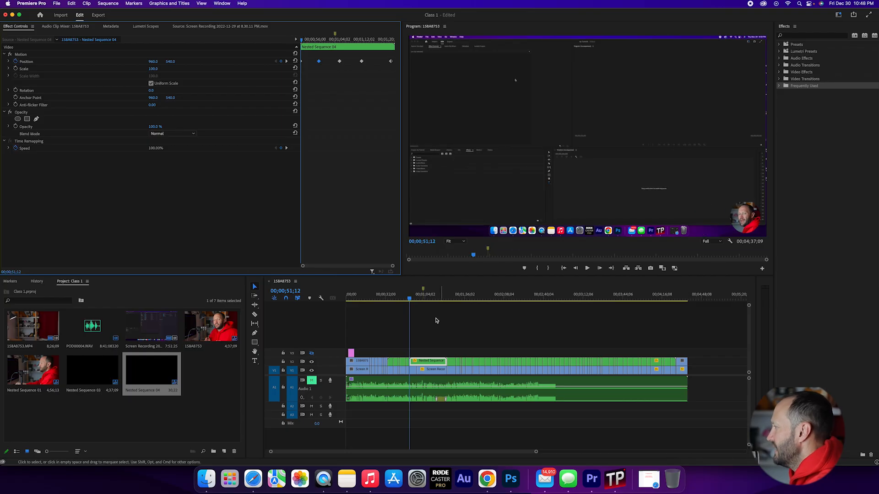
key(space)
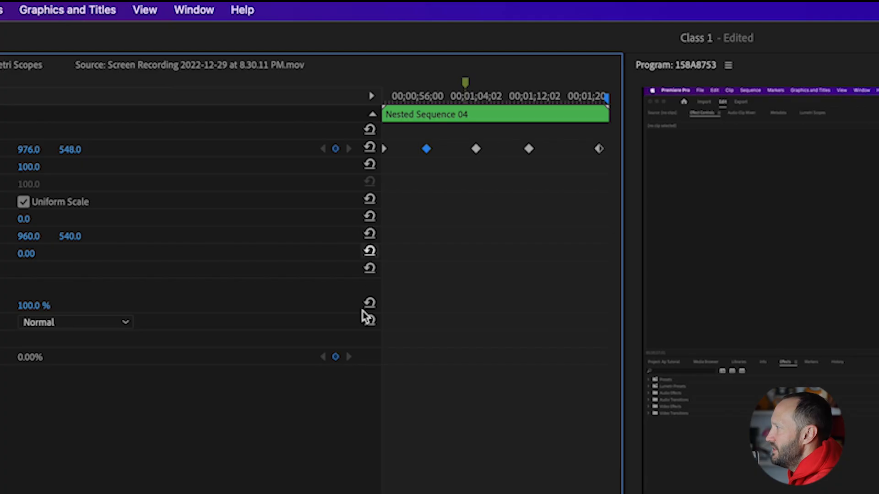
Reset the nested clip's Position to 960, 540 and remove all its Position keyframes by turning off Position animation.
click(370, 148)
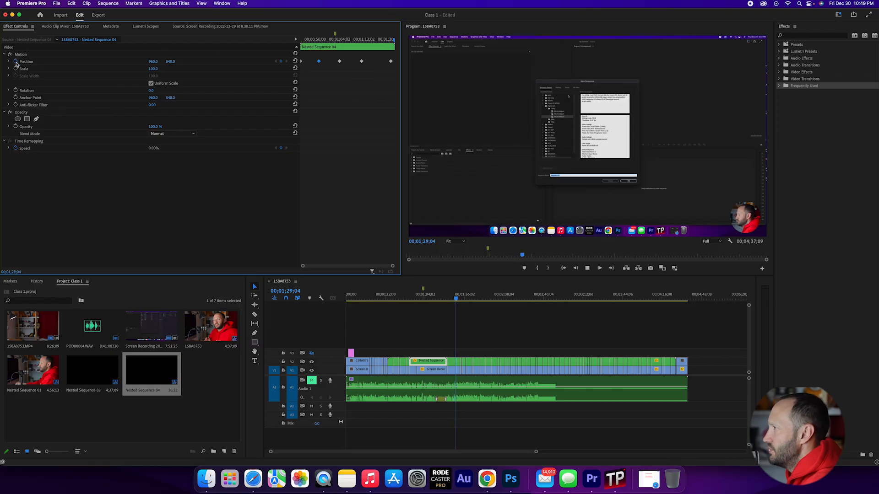
click(15, 61)
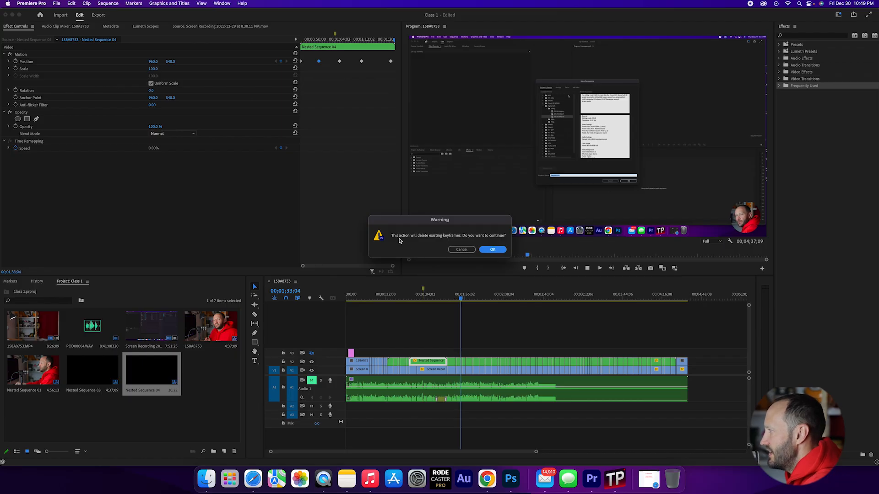
click(492, 250)
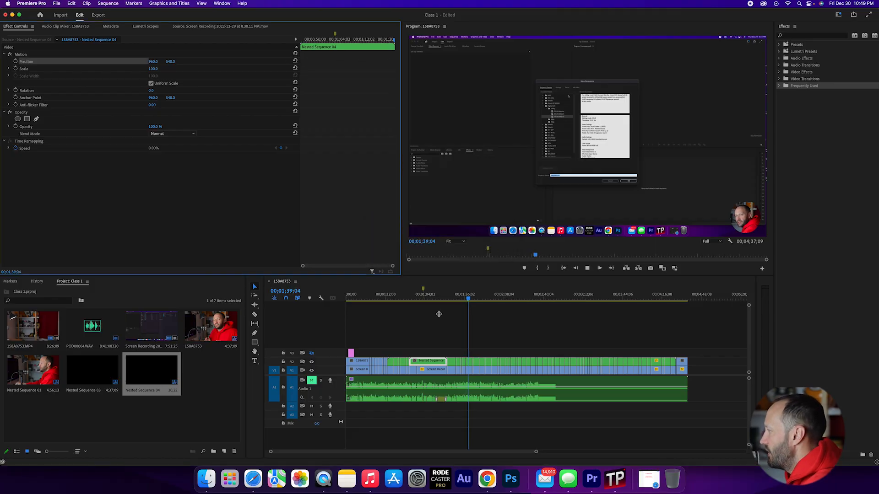
Turn on Scale animation for the nested clip near its start, with a keyframe of 100 at 00;00;52;13.
click(429, 295)
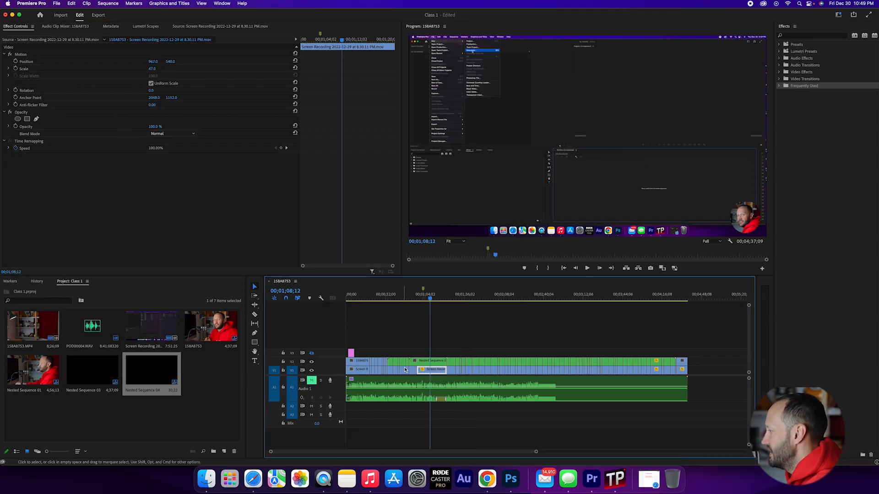
click(435, 362)
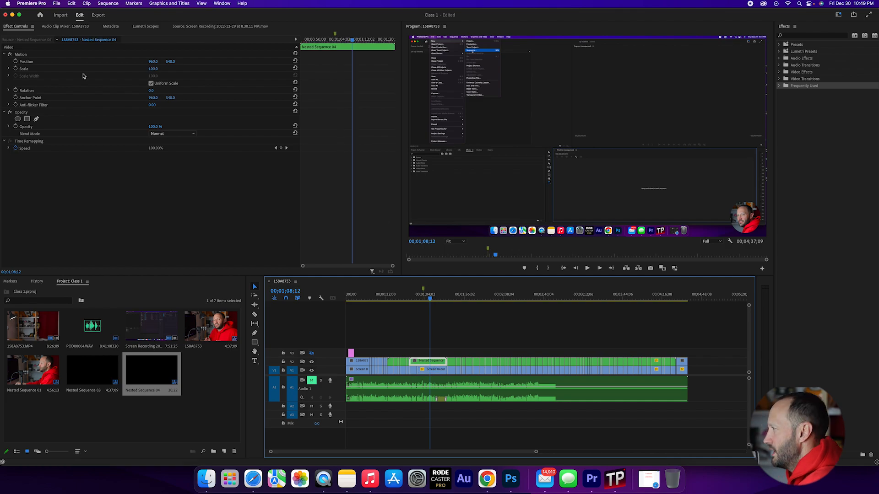
drag(430, 298, 411, 300)
click(431, 361)
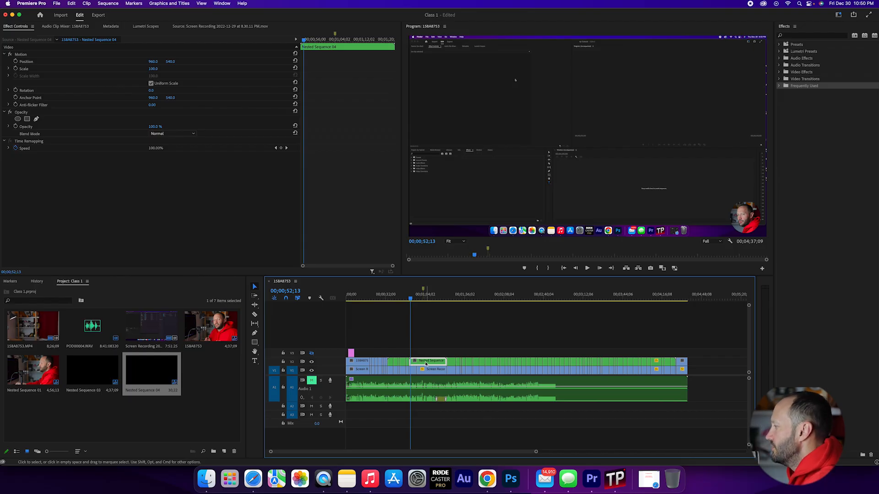
click(16, 70)
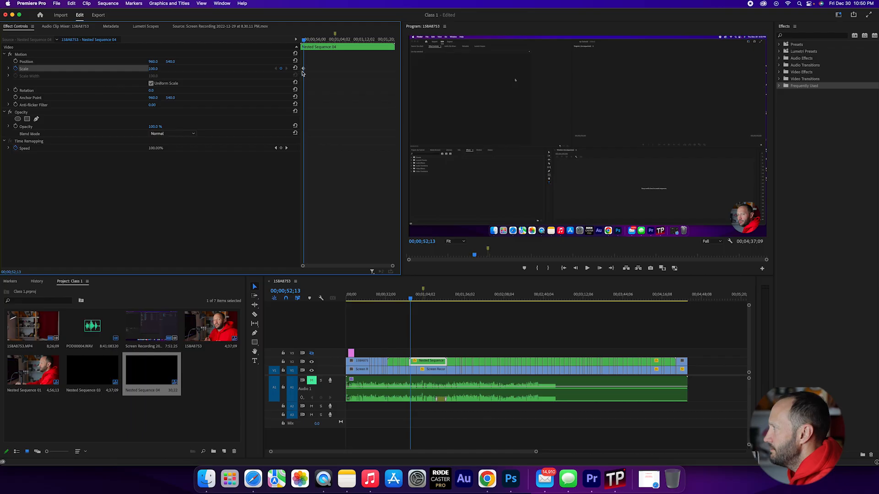
Add Scale keyframes to the nested clip with 22 at 00;00;58;07 and 101 at 00;01;04;14.
click(318, 41)
mouse_move(318, 41)
mouse_down()
mouse_move(331, 40)
mouse_move(321, 40)
mouse_up()
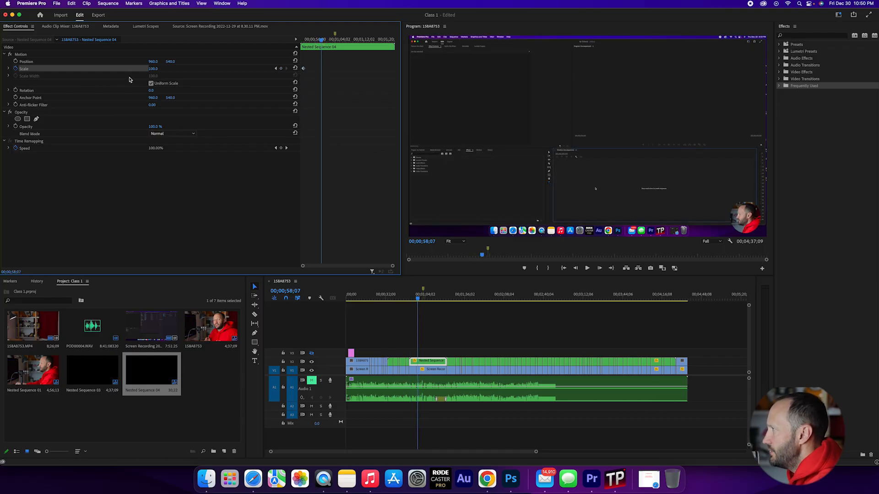
drag(153, 69, 117, 69)
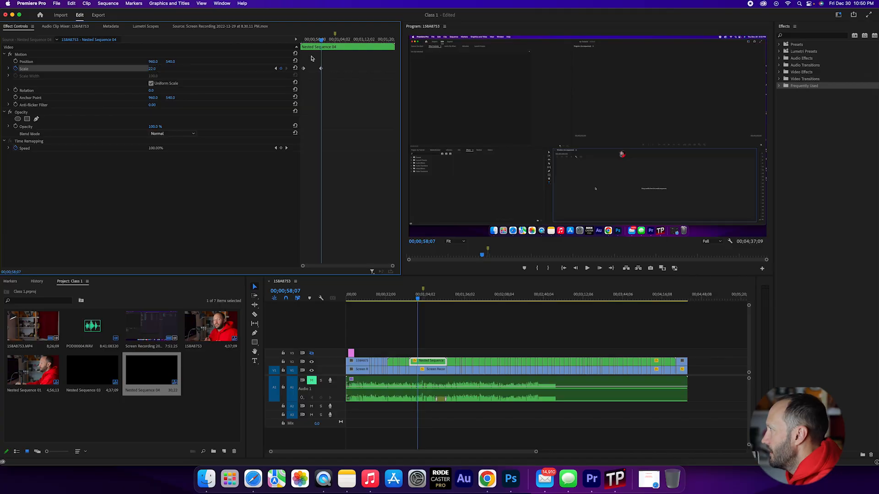
drag(321, 41, 340, 41)
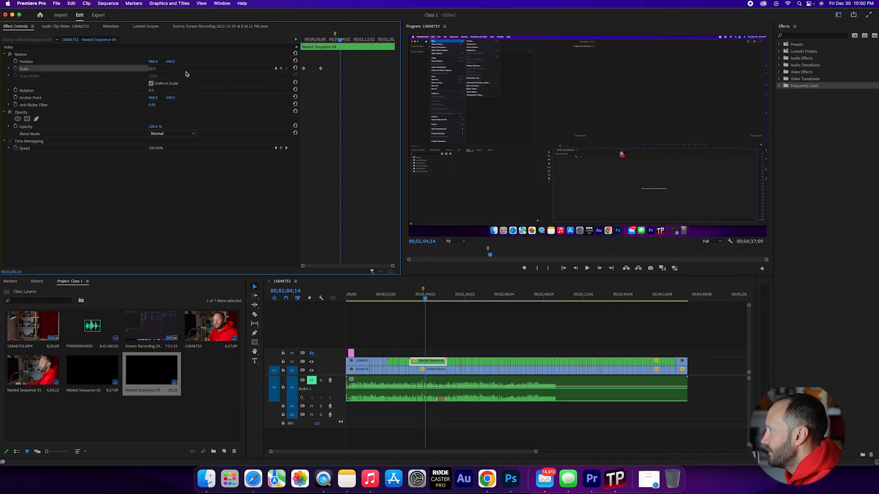
drag(157, 70, 196, 69)
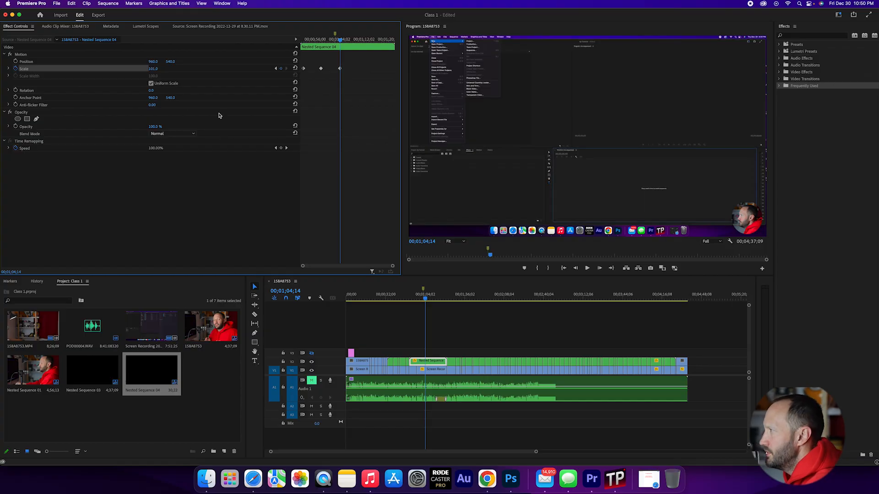
Play the webcam overlay's scaling animation from the nested clip's start and stop after the shrink and regrowth.
drag(340, 40, 301, 44)
key(space)
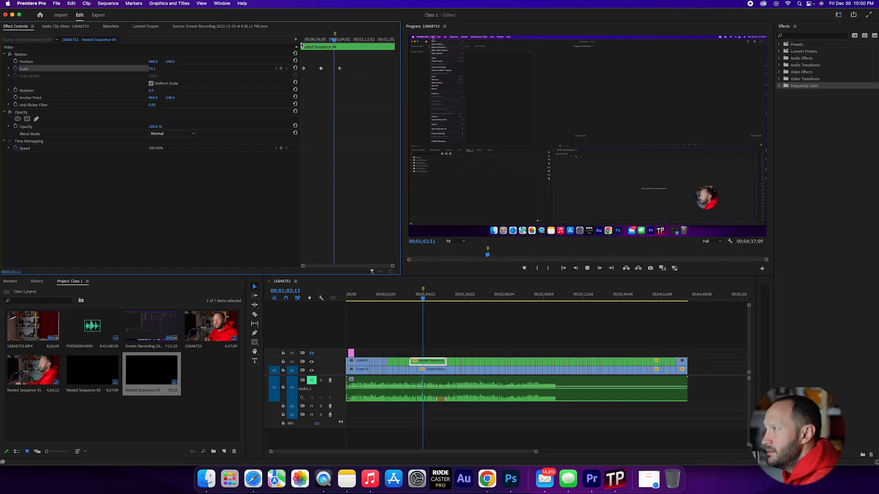
key(space)
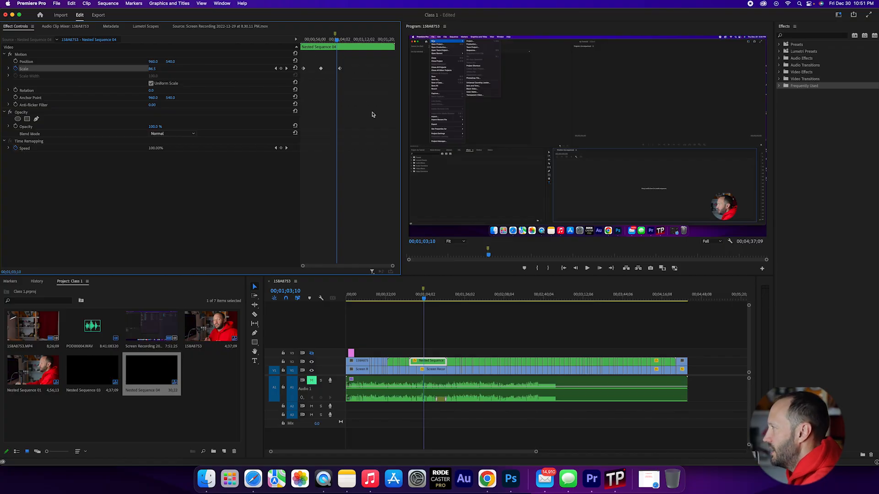
Reset the nested clip's Scale to 100 and remove all its Scale keyframes.
click(296, 69)
drag(360, 84, 291, 55)
key(Delete)
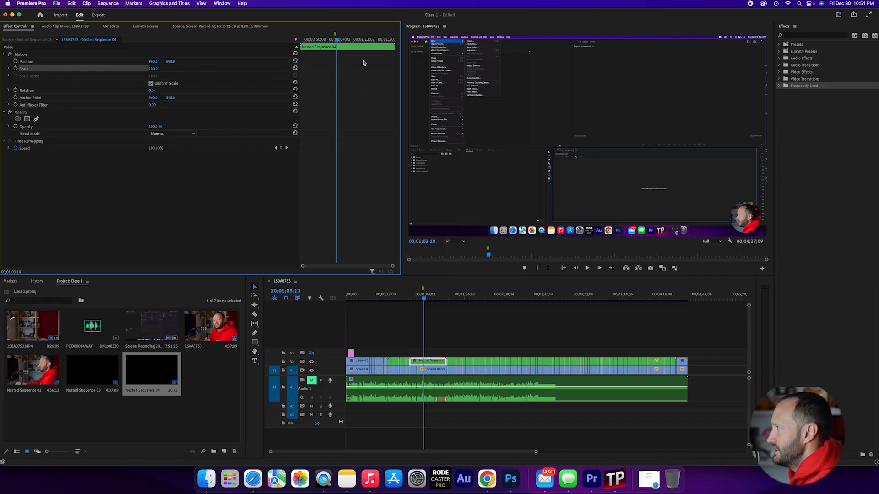
Move the playhead to the nested clip's start at 00;00;51;12.
drag(336, 40, 295, 50)
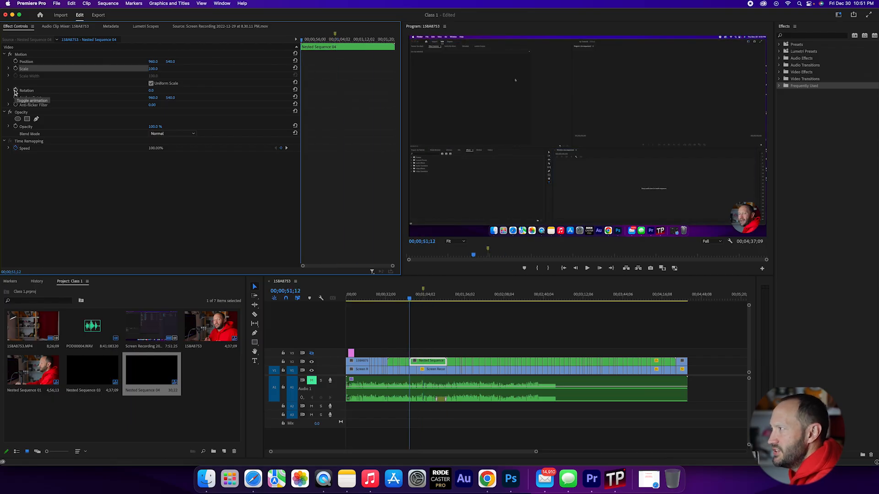